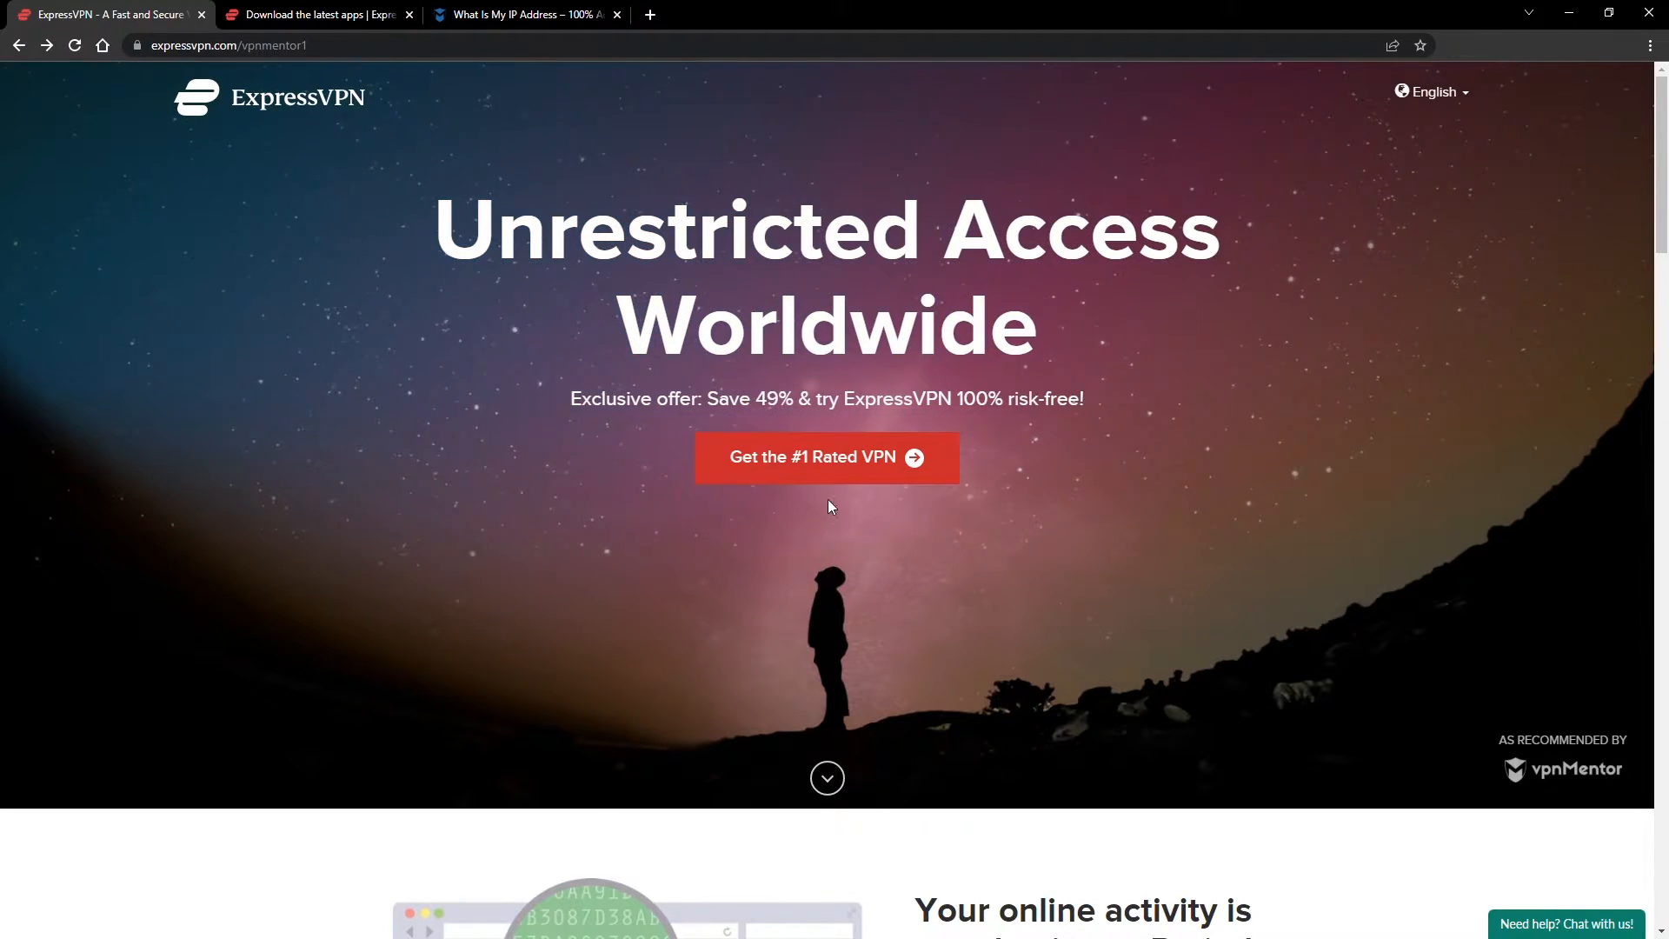
# Step: Get the ExpressVPN Windows app from the order page and run its installer
pyautogui.click(821, 463)
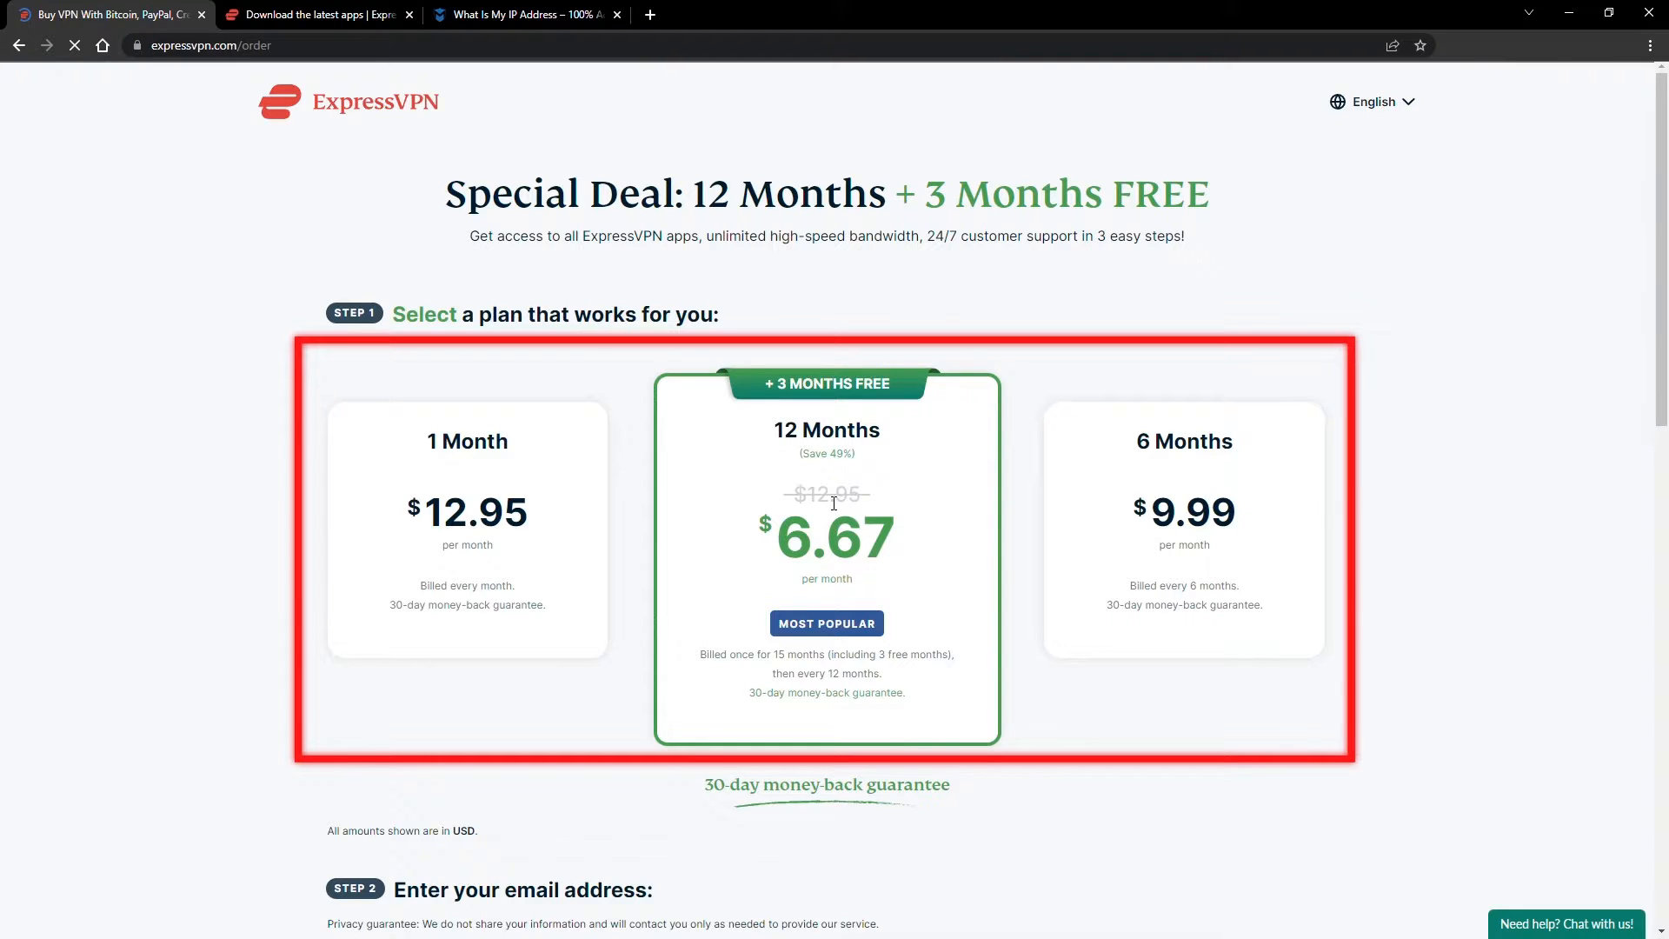
pyautogui.scroll(-6, 834, 504)
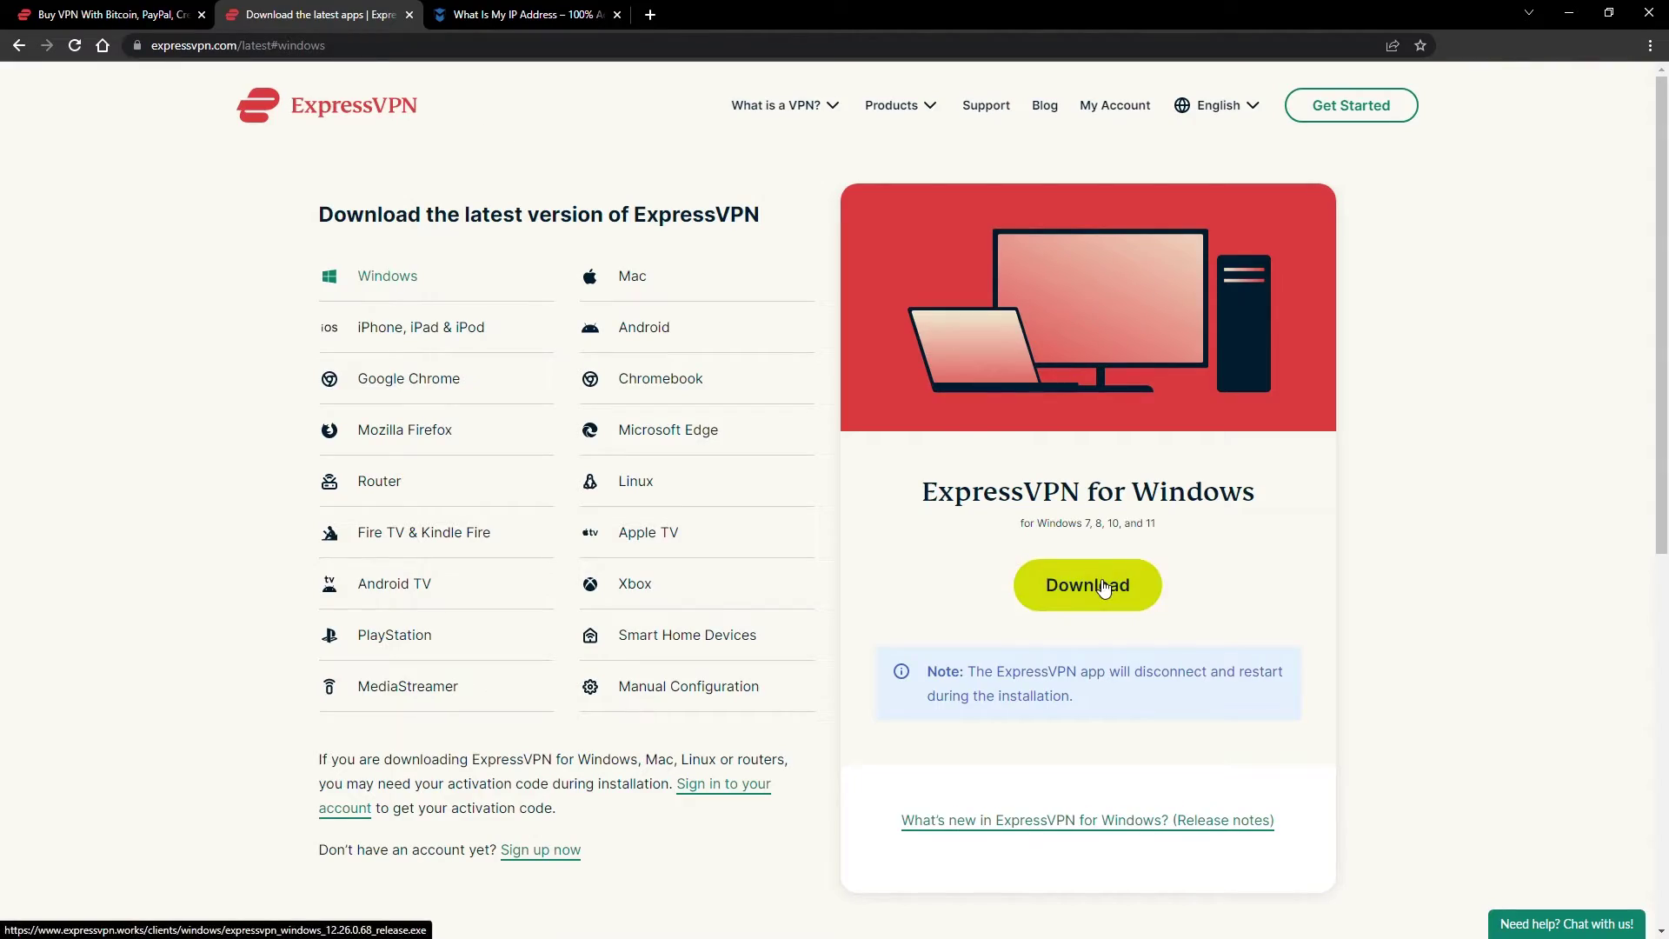
pyautogui.click(1087, 585)
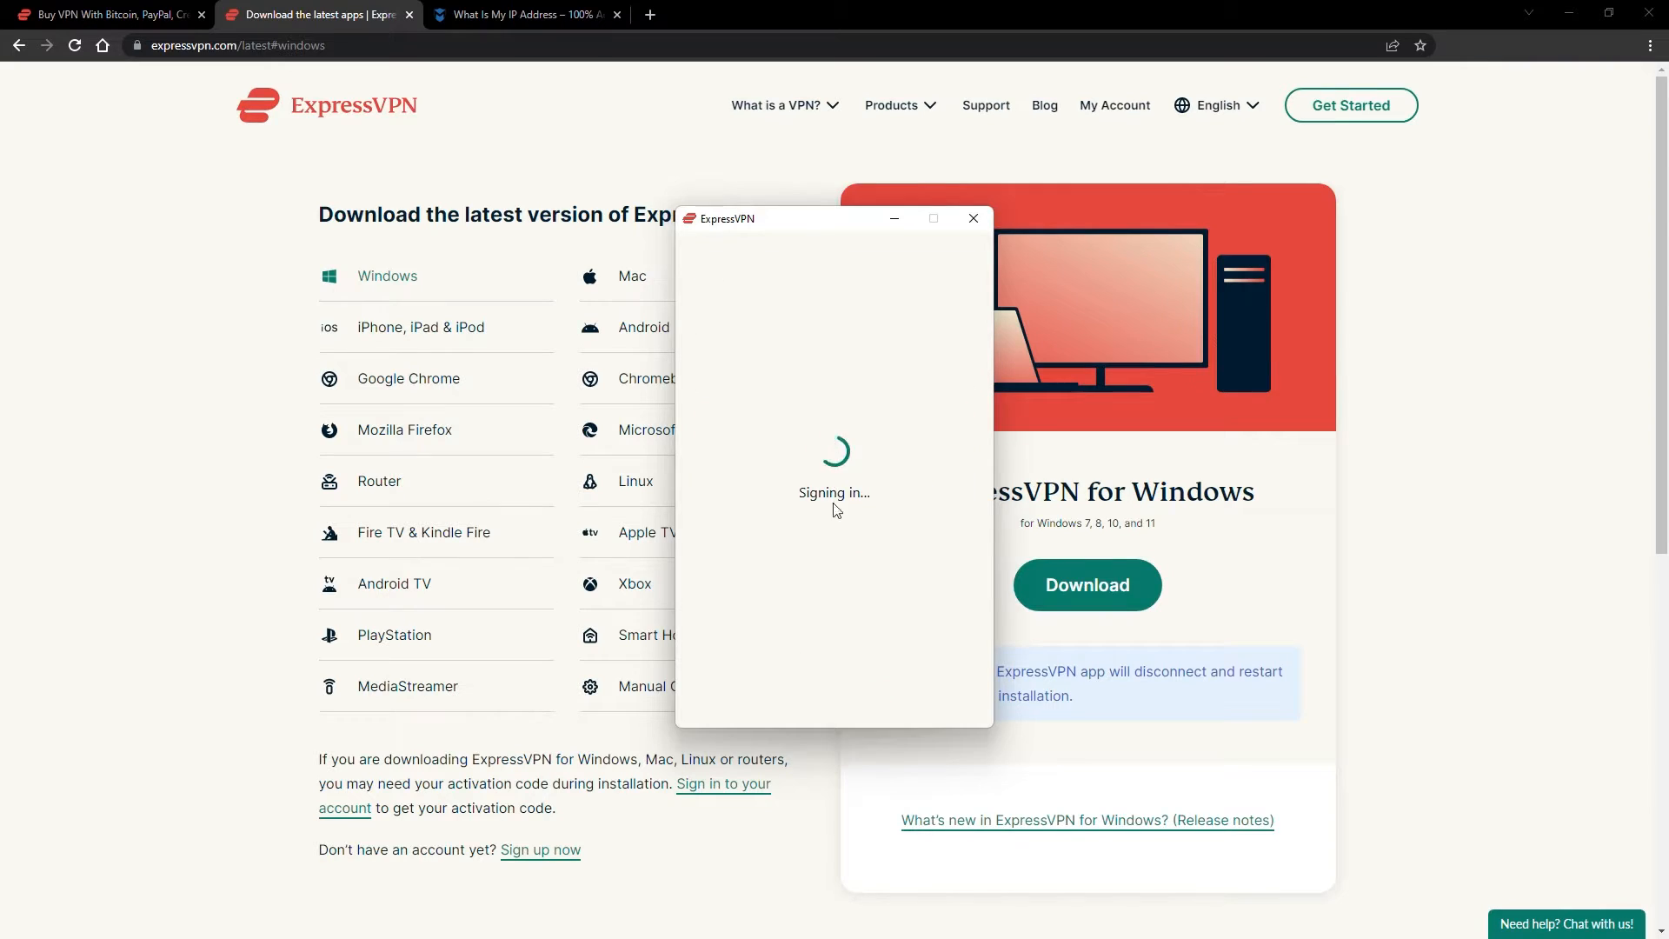
# Step: Sign in to ExpressVPN, then reload the vpnMentor checker to confirm the original Serbian IP
pyautogui.click(834, 624)
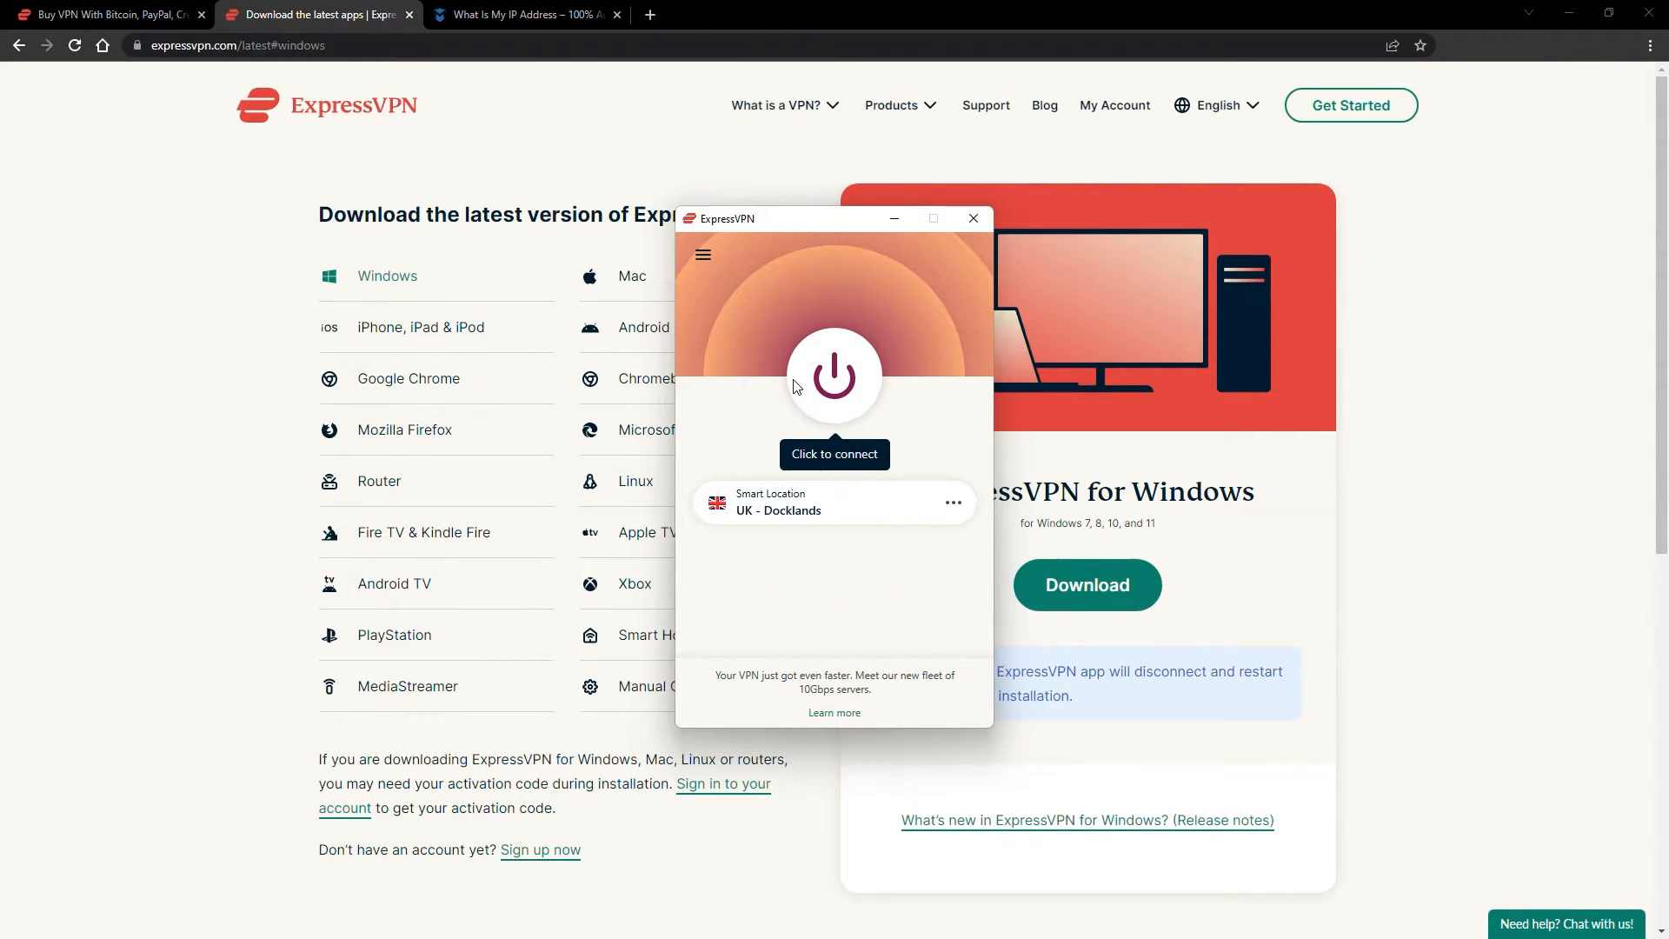
pyautogui.click(521, 15)
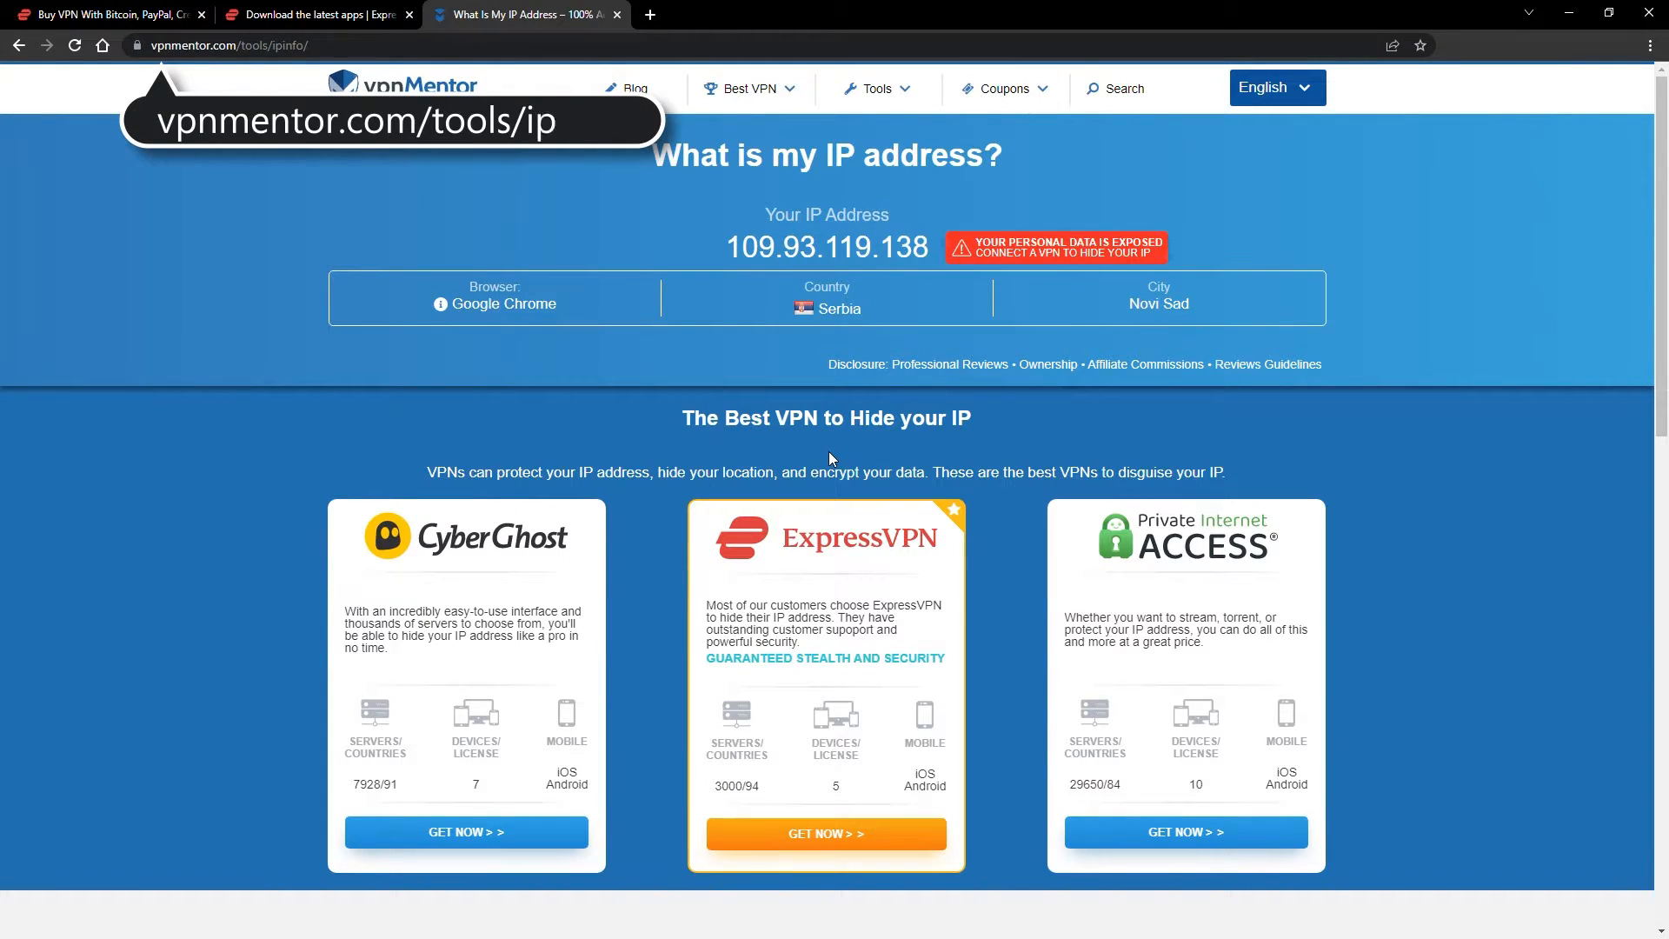
pyautogui.click(75, 46)
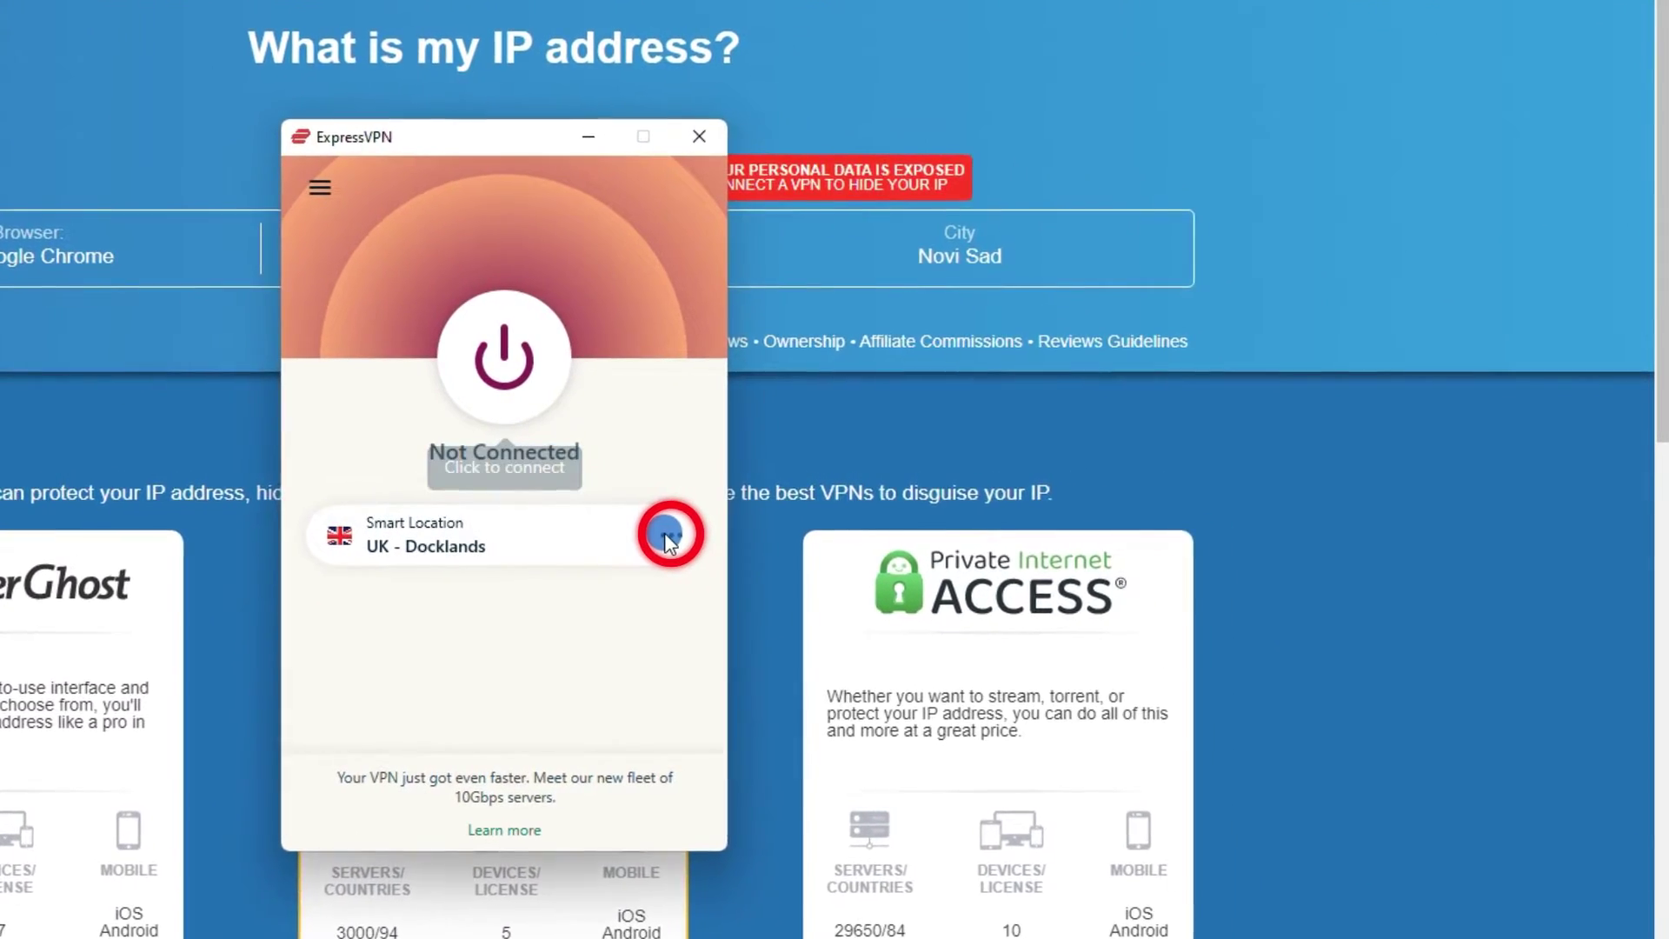
# Step: Choose USA - New York from All Locations via search and connect the VPN
pyautogui.click(670, 538)
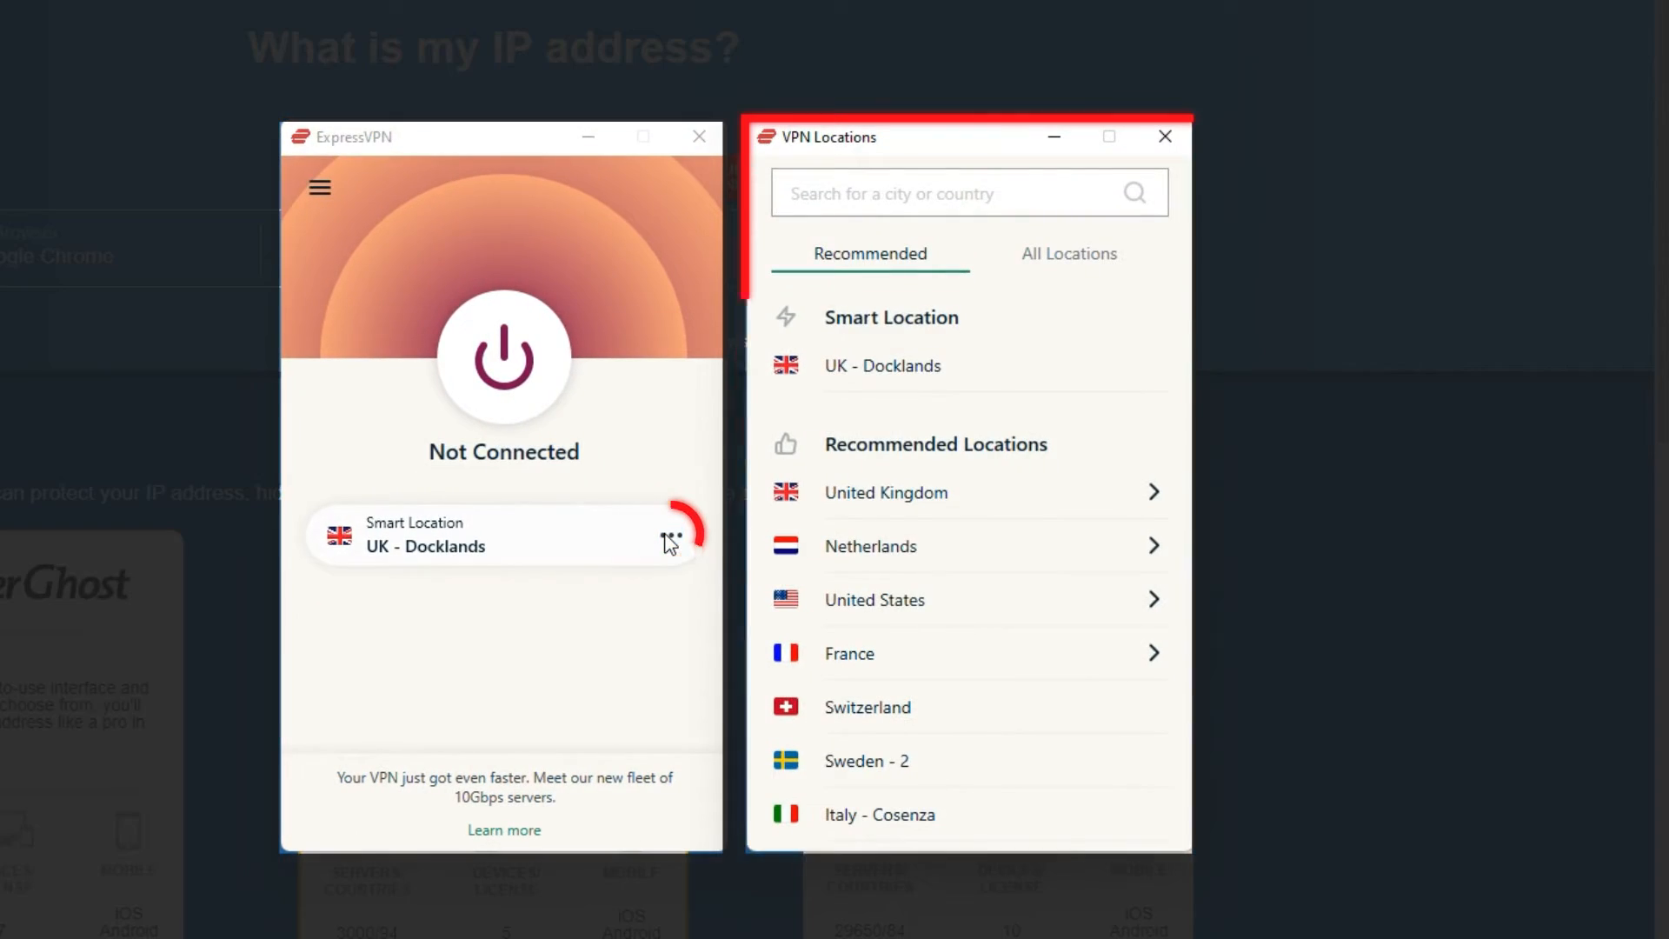
pyautogui.click(1053, 259)
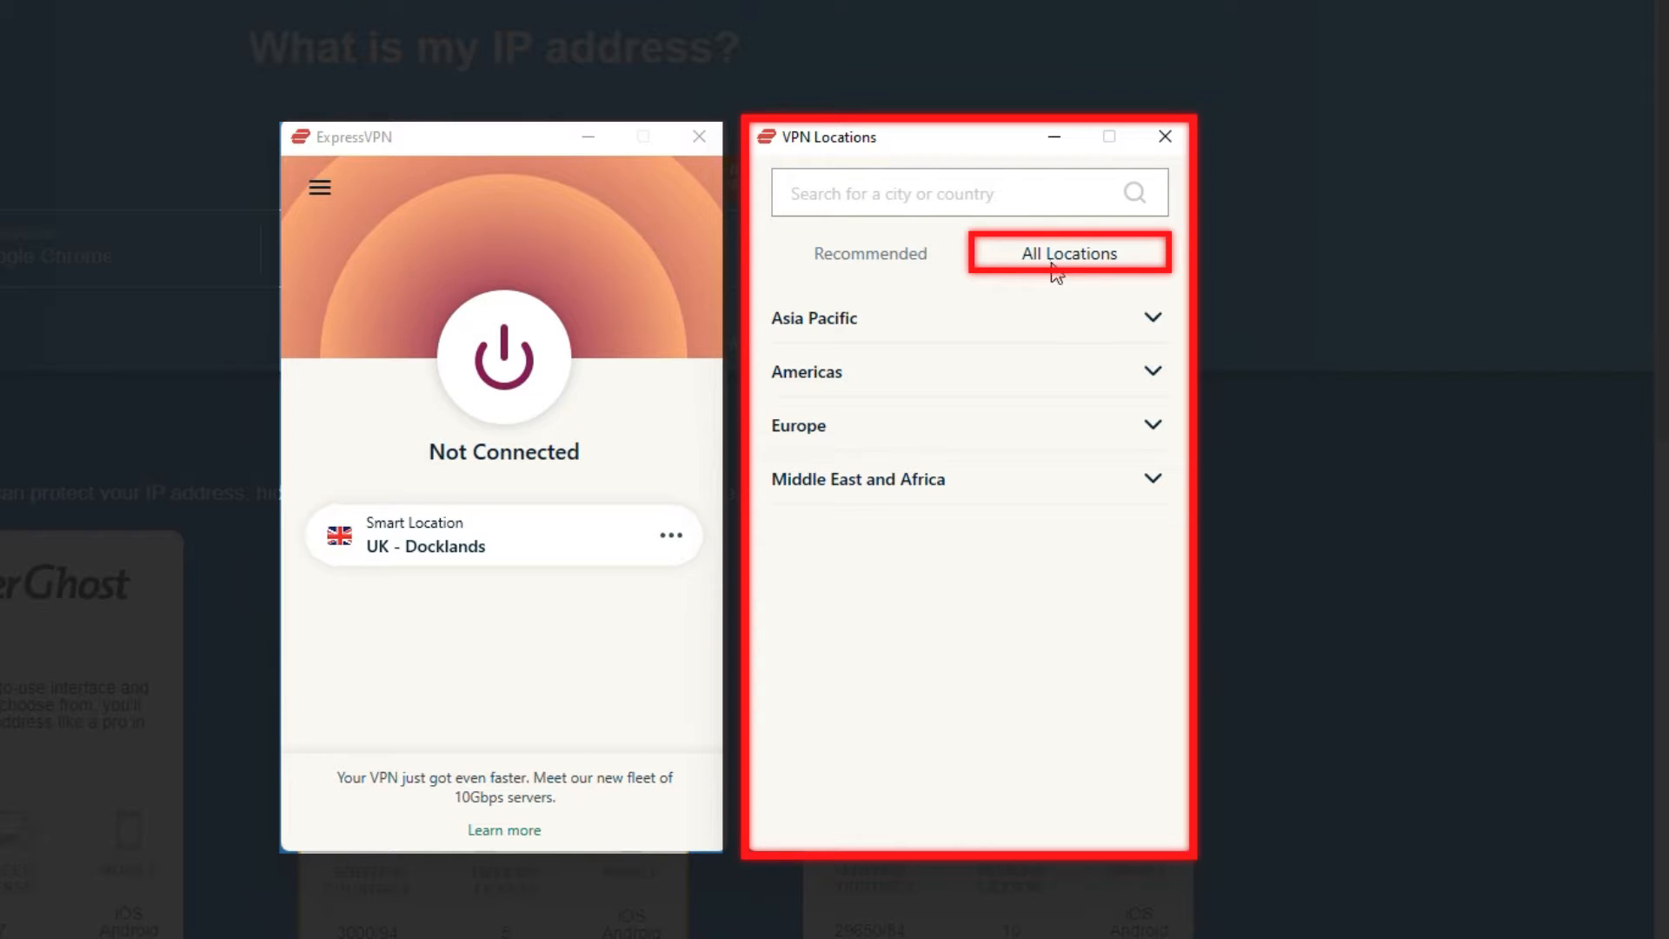
pyautogui.click(1151, 376)
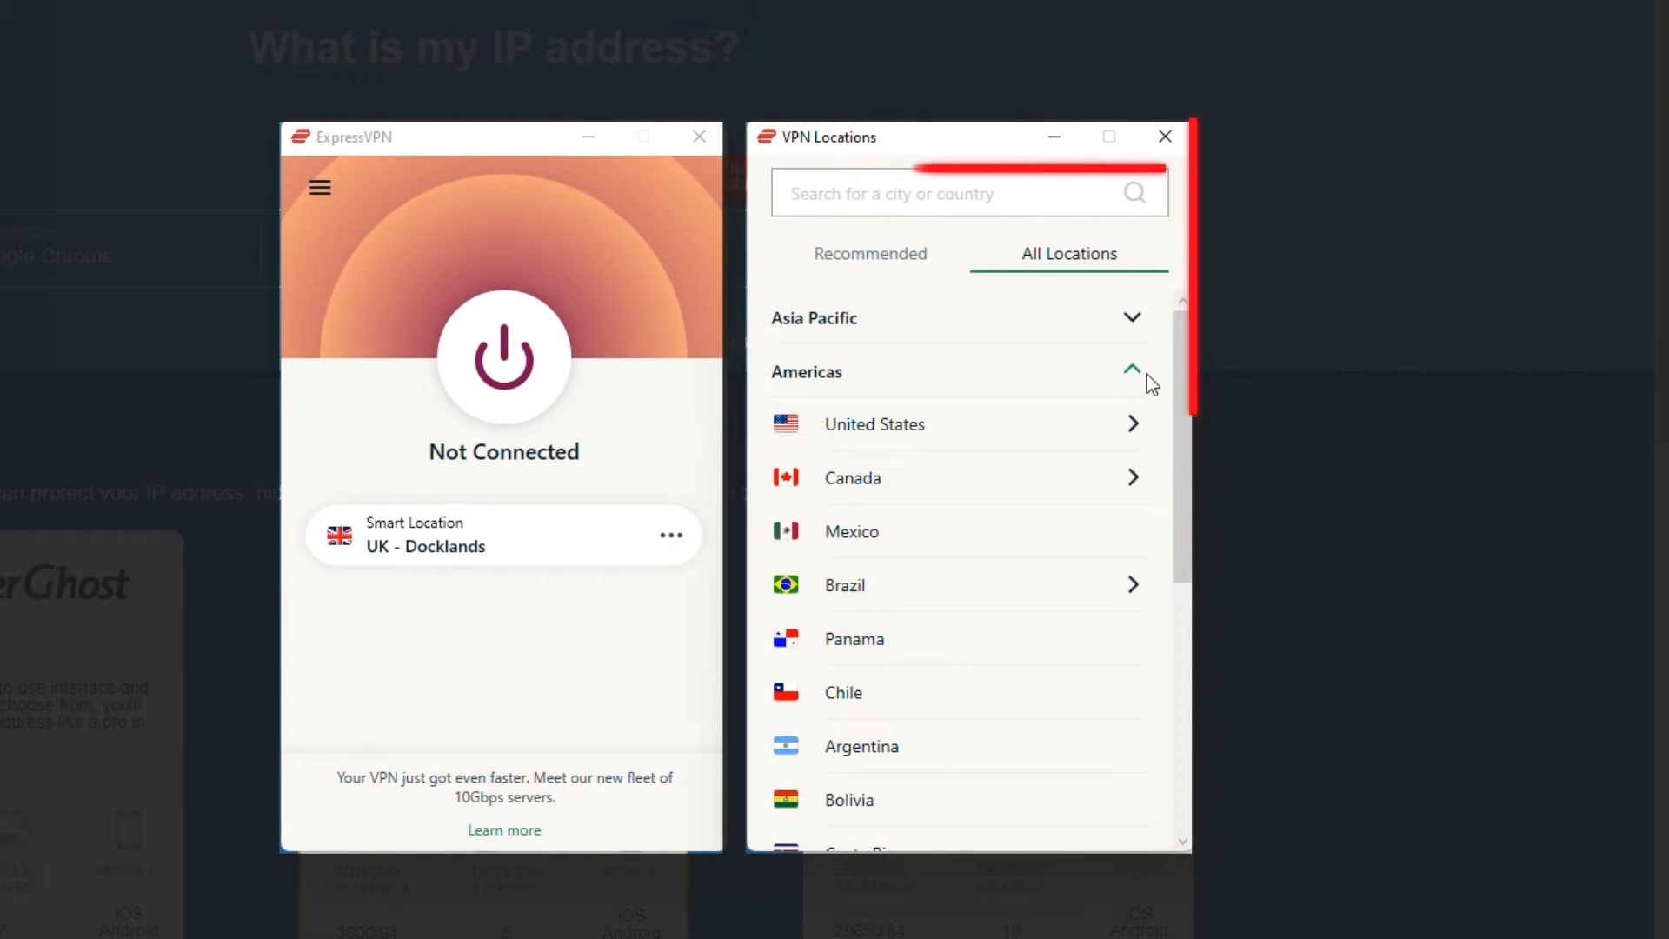
pyautogui.click(951, 193)
pyautogui.write('USA')
pyautogui.click(919, 258)
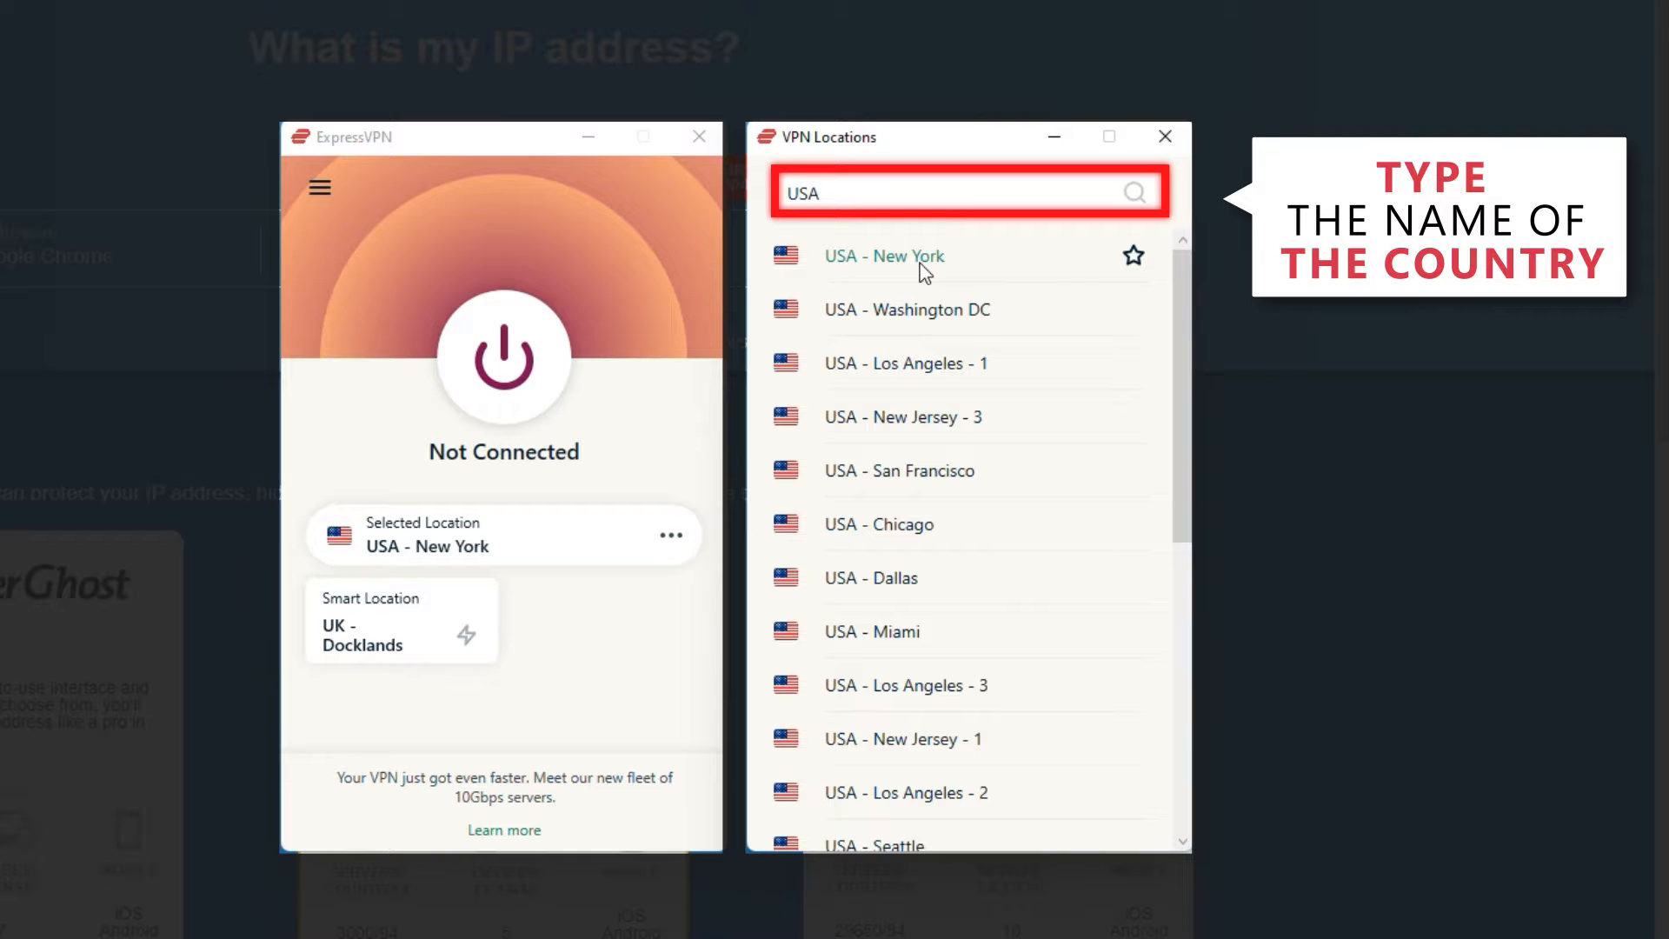
pyautogui.click(503, 359)
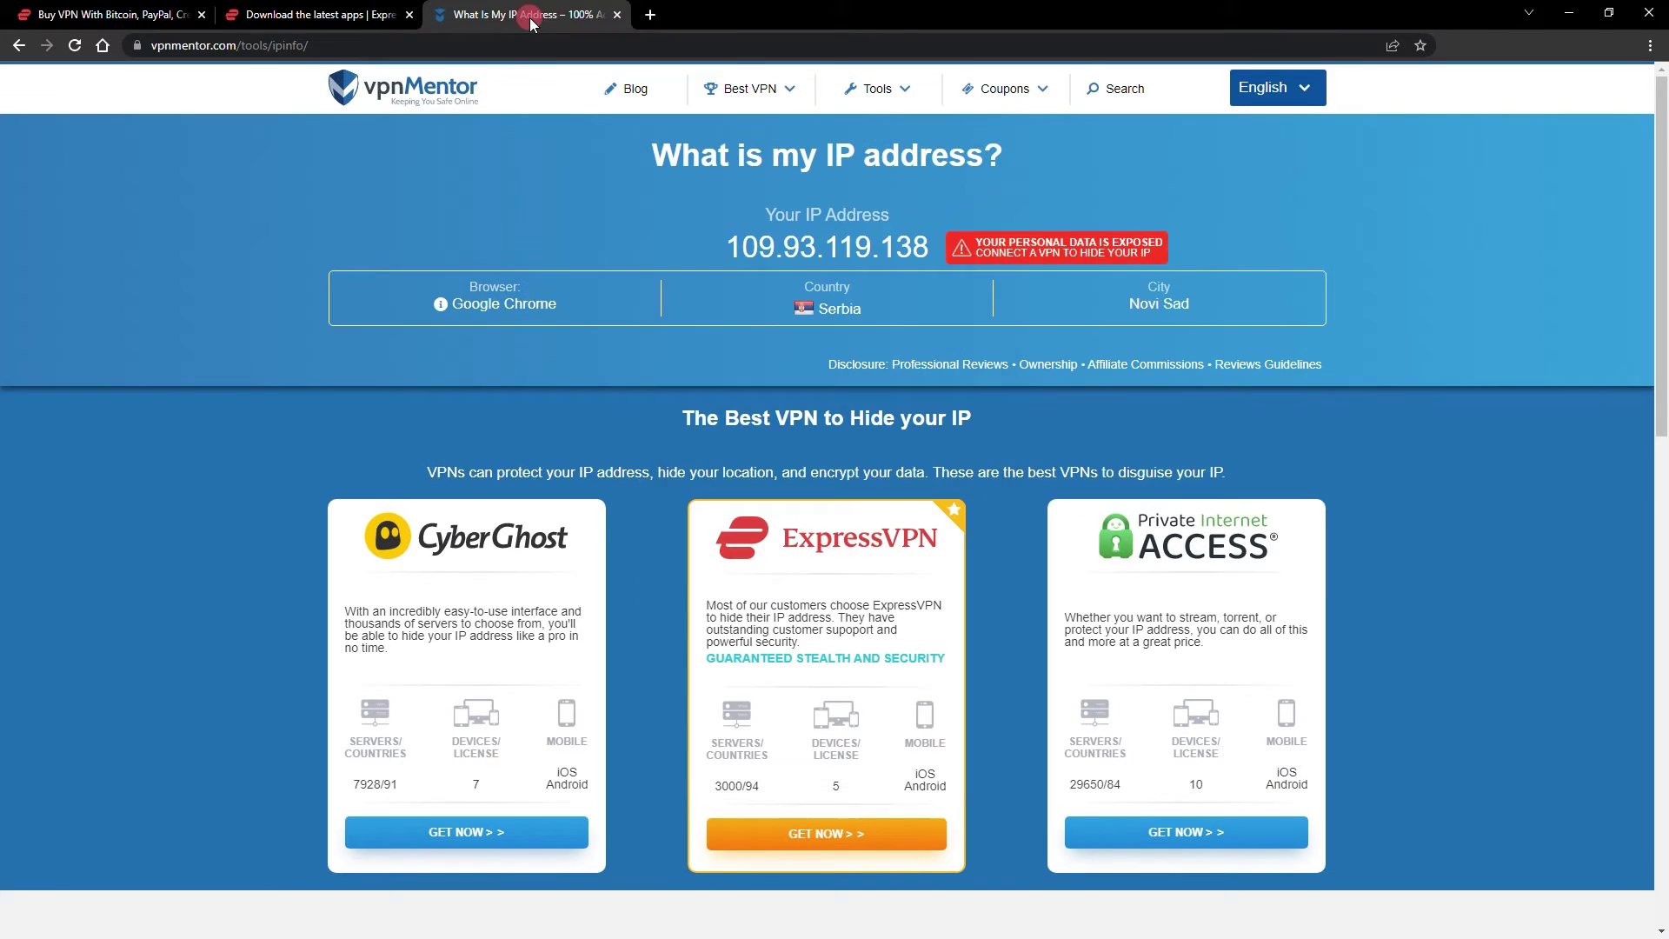
# Step: Reload the What Is My IP Address tab to show the New York IP
pyautogui.rightClick(530, 17)
pyautogui.click(565, 125)
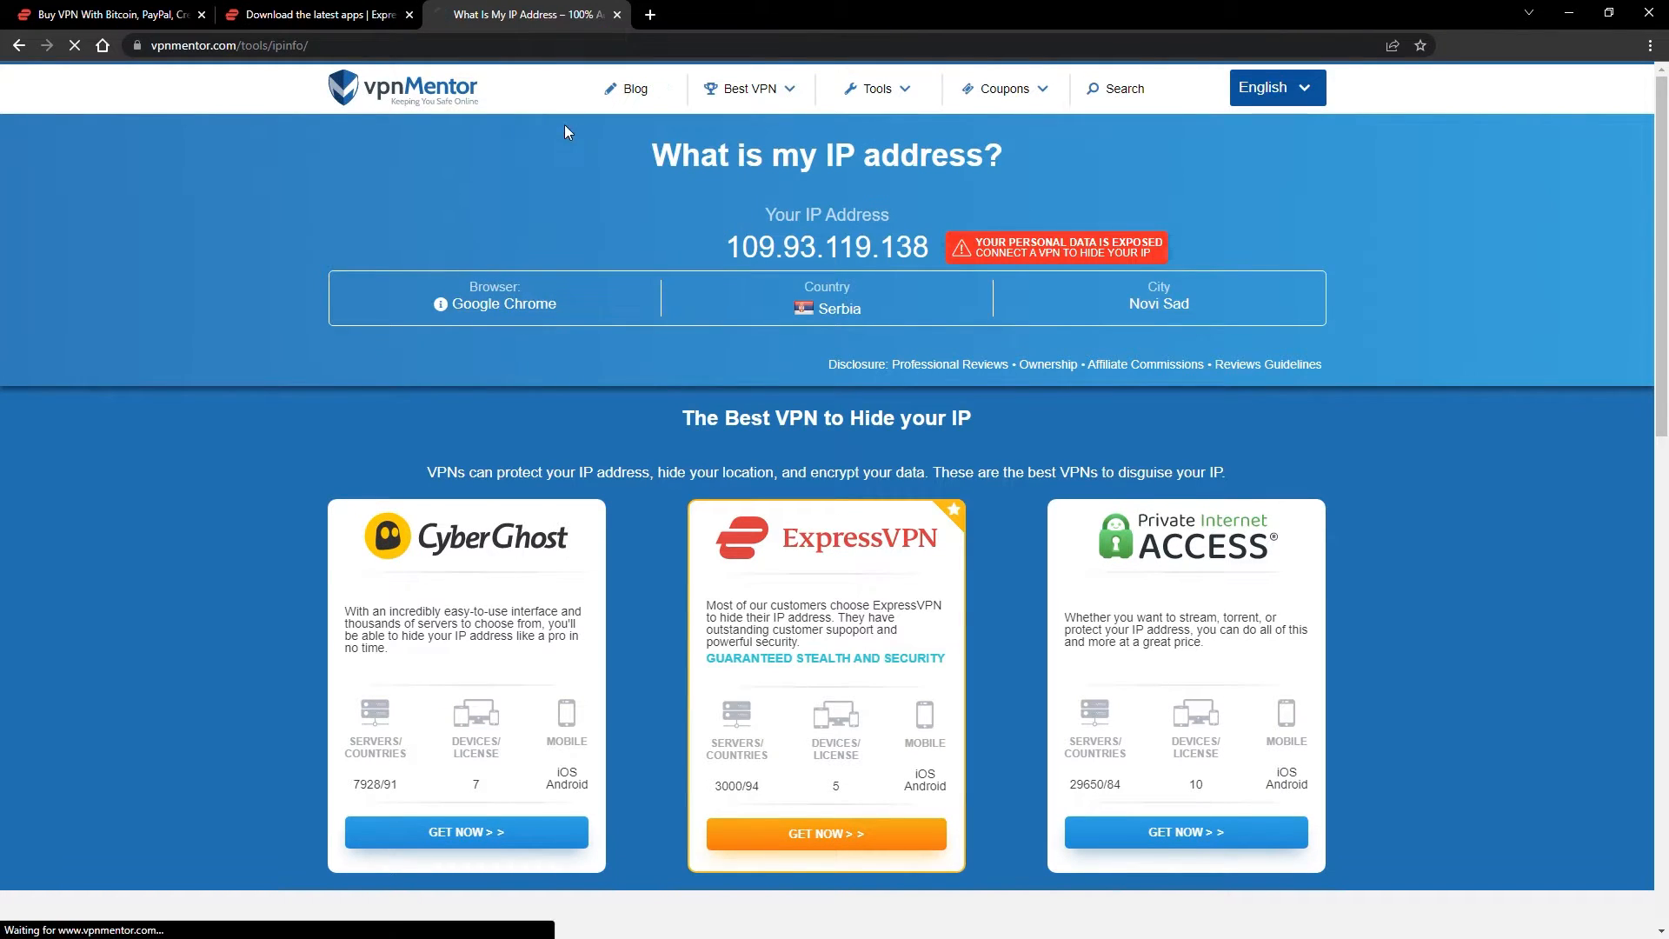